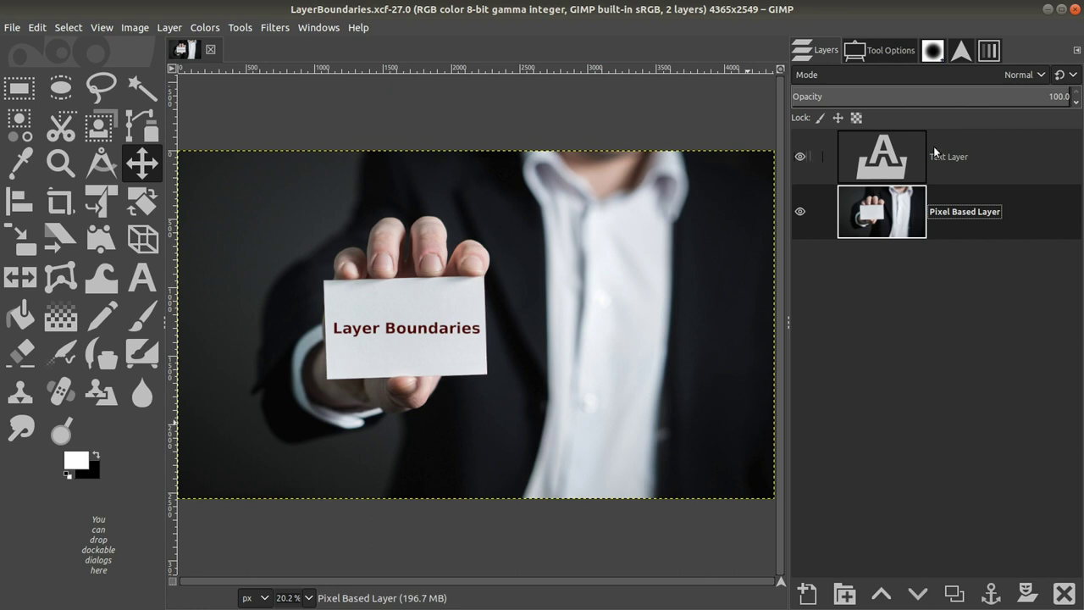
- Select the Text Layer and zoom in on the card's 'Layer Boundaries' text
{"action": "left_click", "coordinate": [959, 164]}
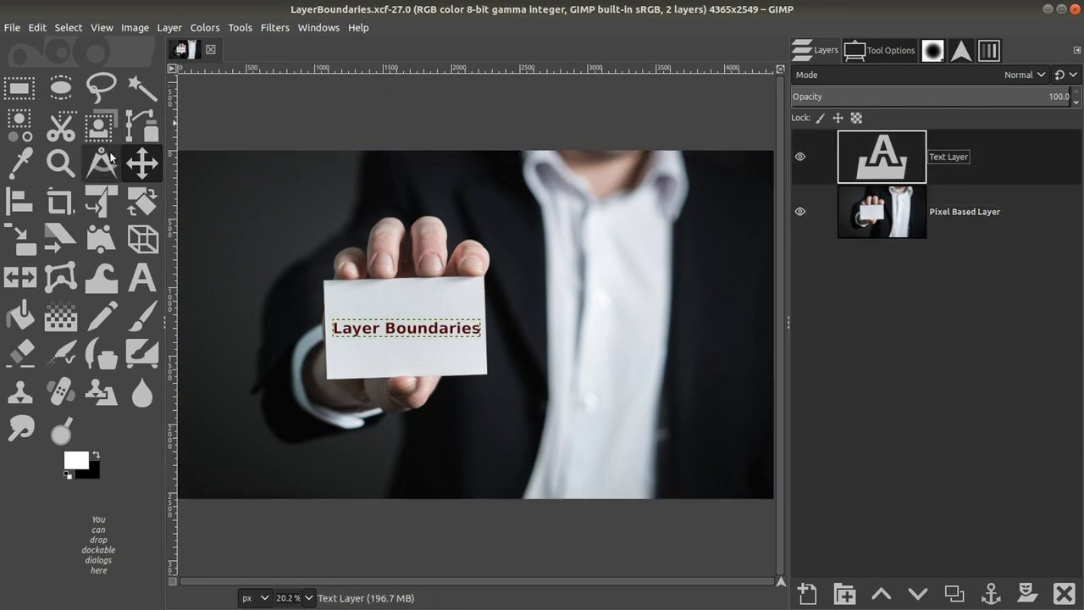
{"action": "left_click", "coordinate": [60, 163]}
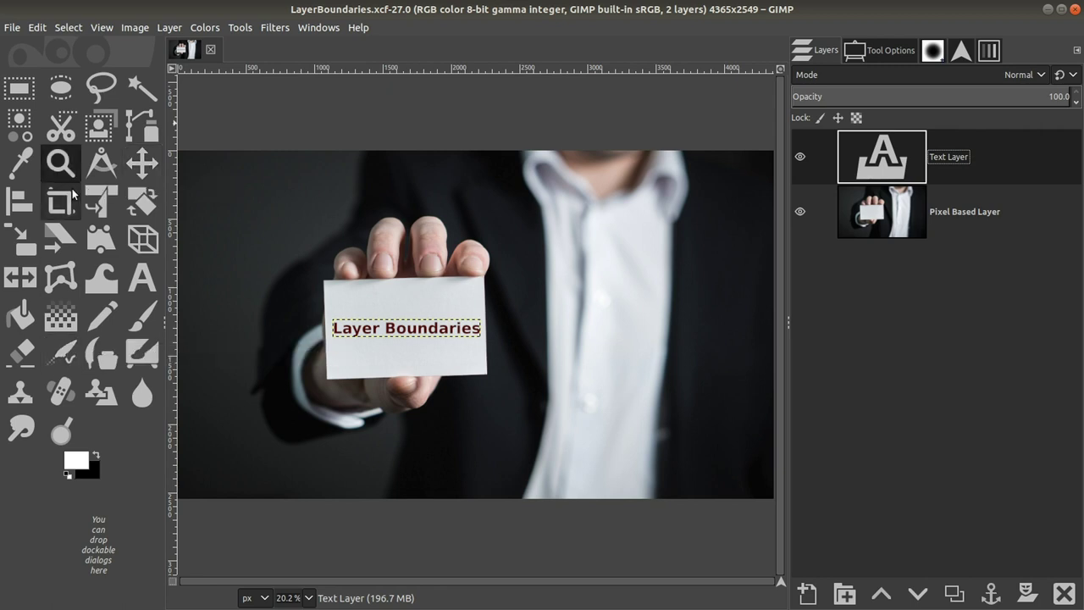
{"action": "left_click_drag", "start_coordinate": [310, 285], "coordinate": [478, 366]}
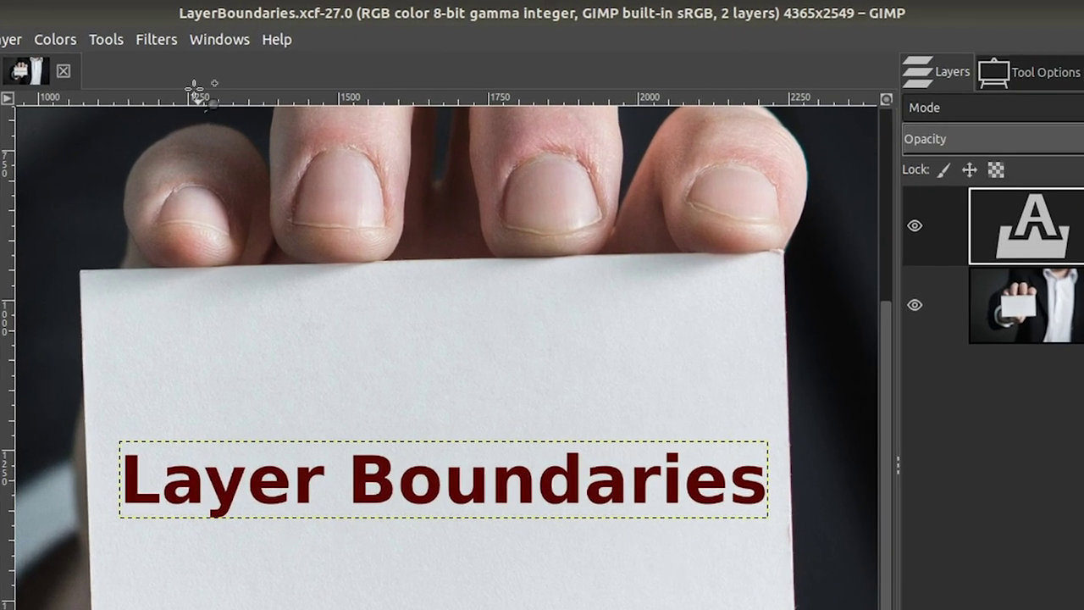
{"action": "left_click", "coordinate": [272, 28]}
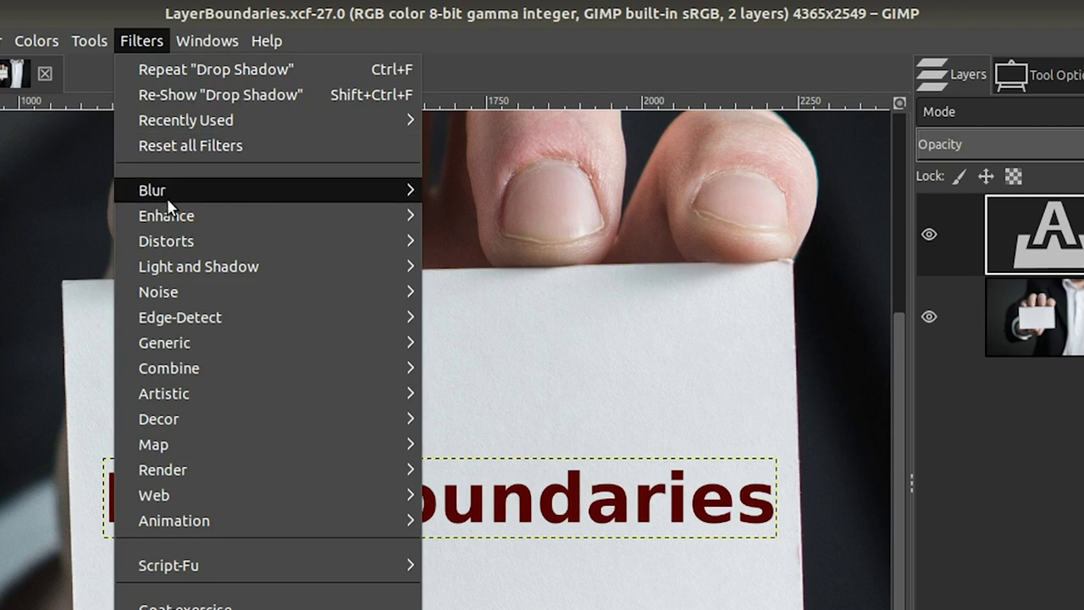
{"action": "mouse_move", "coordinate": [199, 266]}
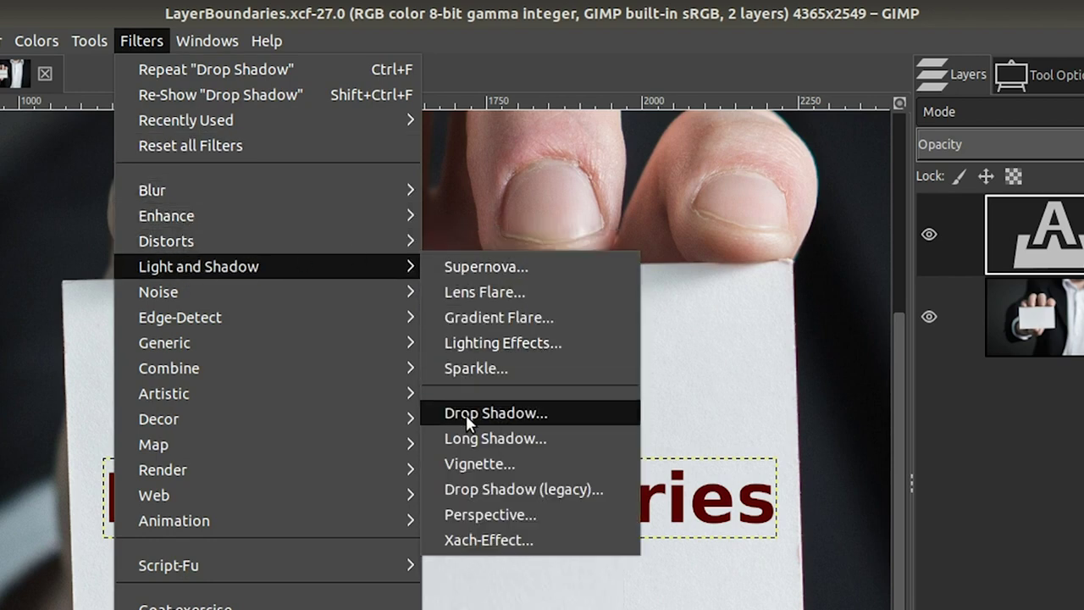
{"action": "left_click", "coordinate": [467, 414]}
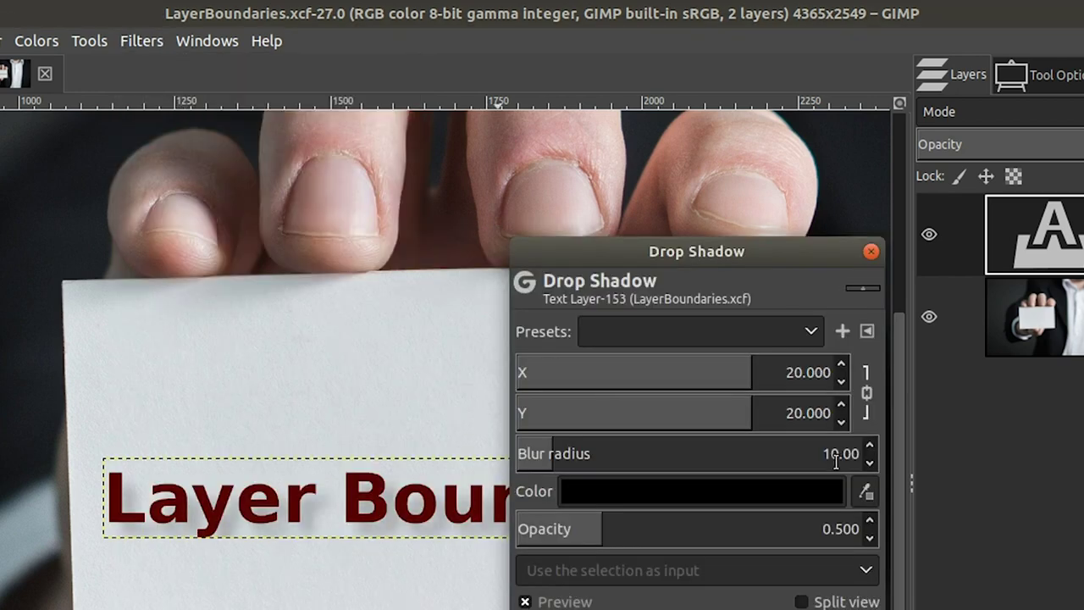
{"action": "left_click_drag", "start_coordinate": [726, 254], "coordinate": [872, 249]}
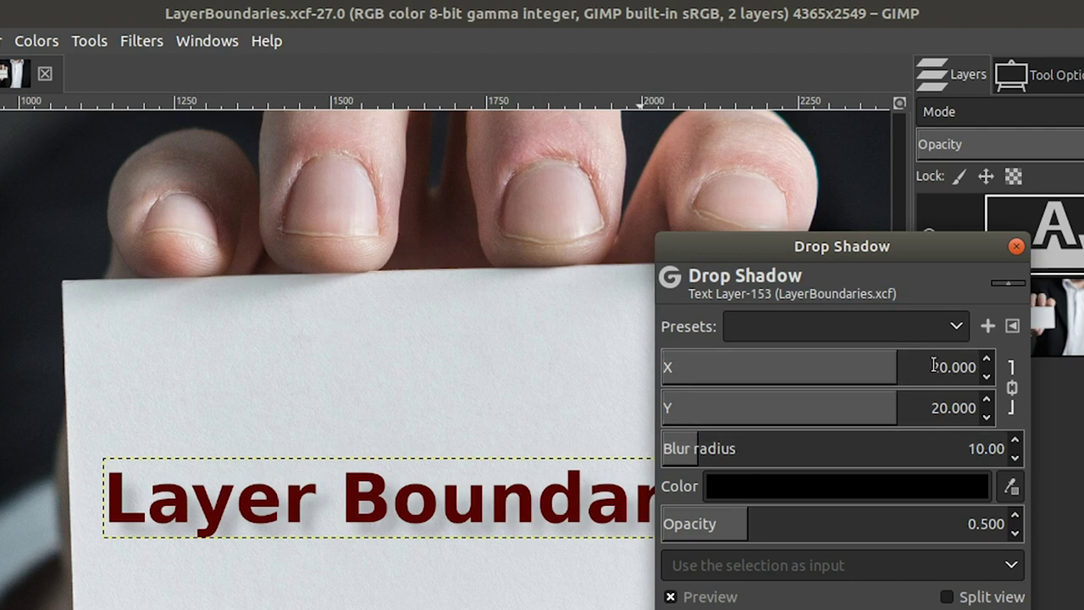
{"action": "left_click", "coordinate": [927, 366]}
{"action": "left_click", "coordinate": [934, 368]}
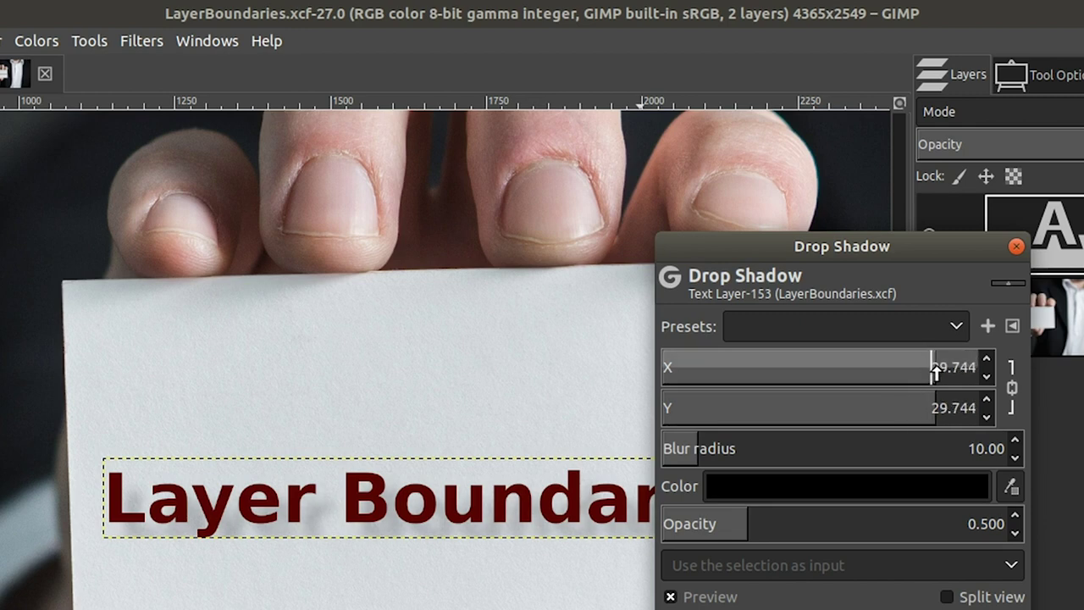
{"action": "left_click_drag", "start_coordinate": [934, 368], "coordinate": [983, 371]}
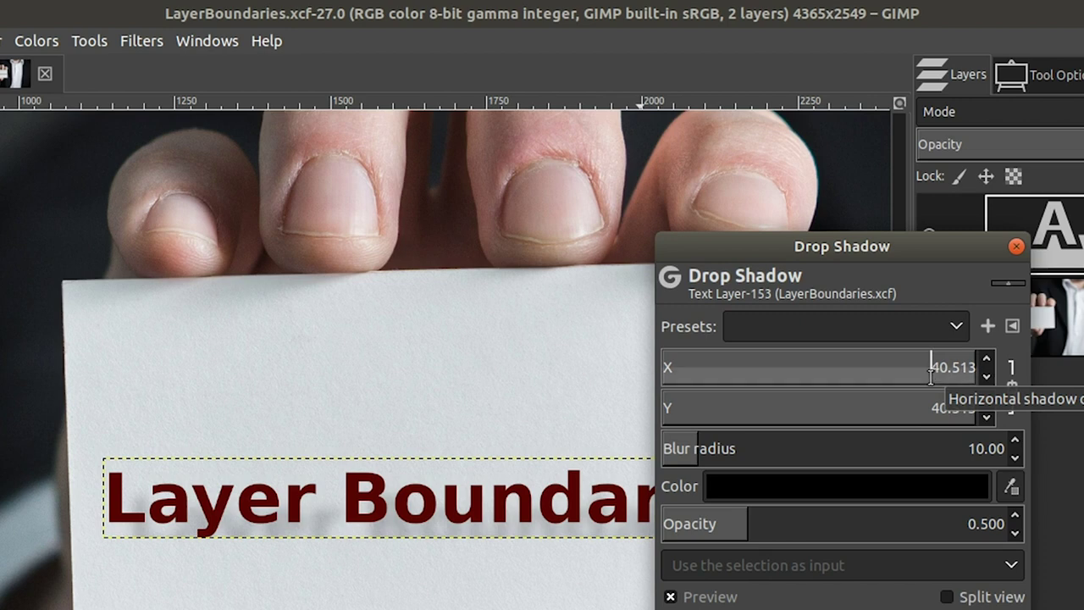
{"action": "left_click", "coordinate": [913, 523]}
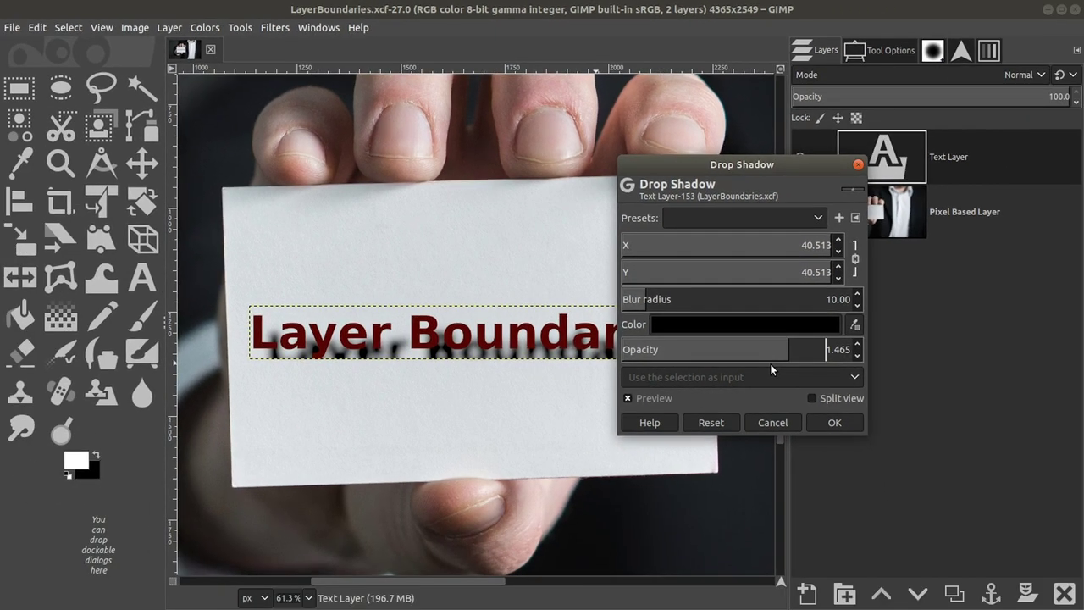
{"action": "left_click", "coordinate": [772, 423]}
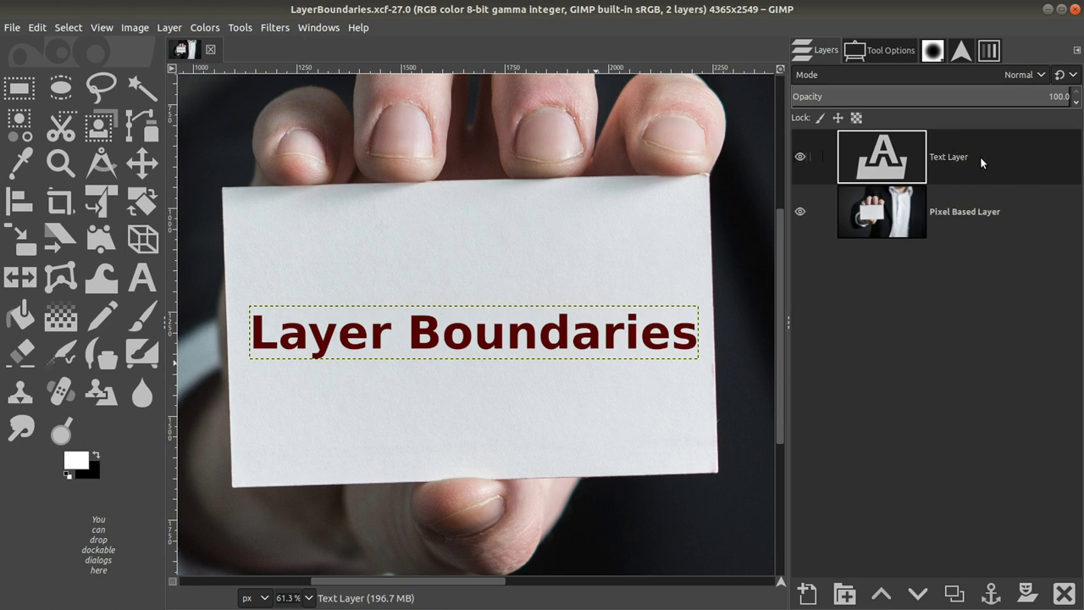
- Expand the text layer's boundary to the full image with Layer to Image Size
{"action": "right_click", "coordinate": [981, 156]}
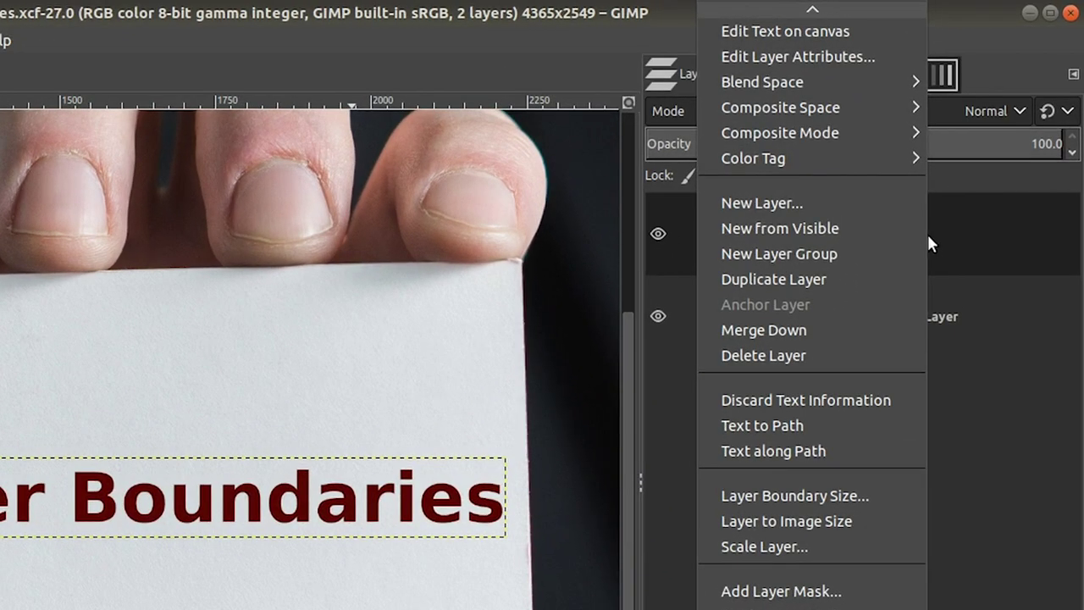
{"action": "left_click", "coordinate": [775, 518]}
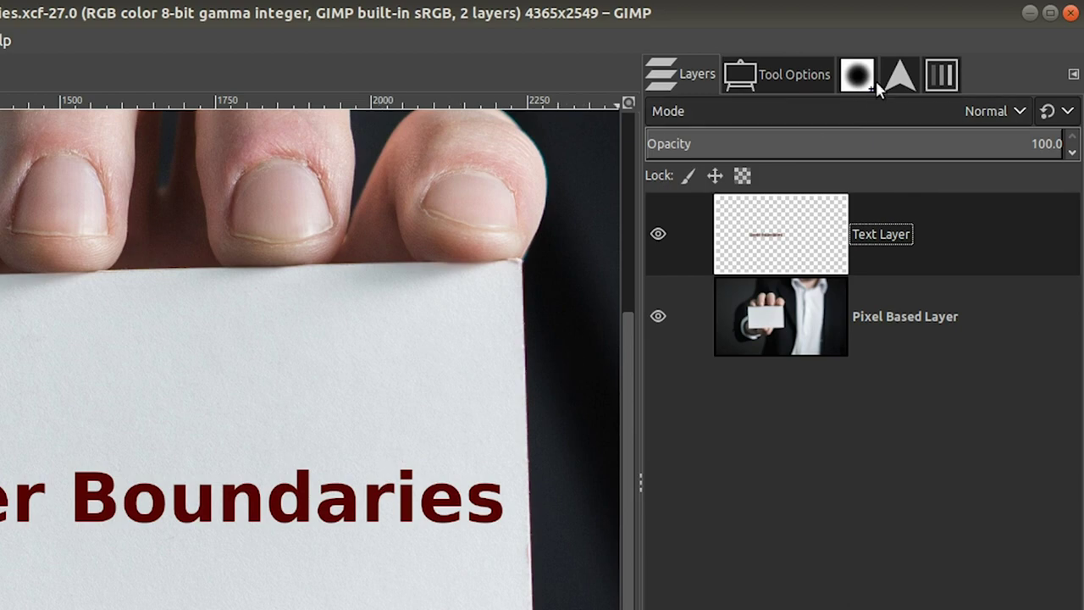
{"action": "left_click", "coordinate": [898, 77]}
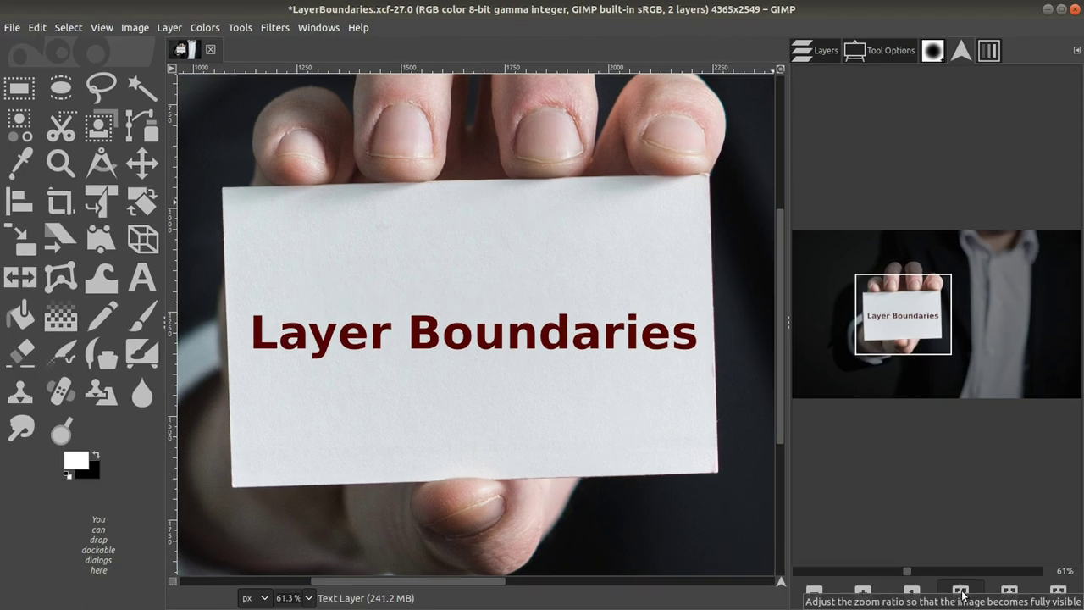
{"action": "left_click", "coordinate": [961, 594]}
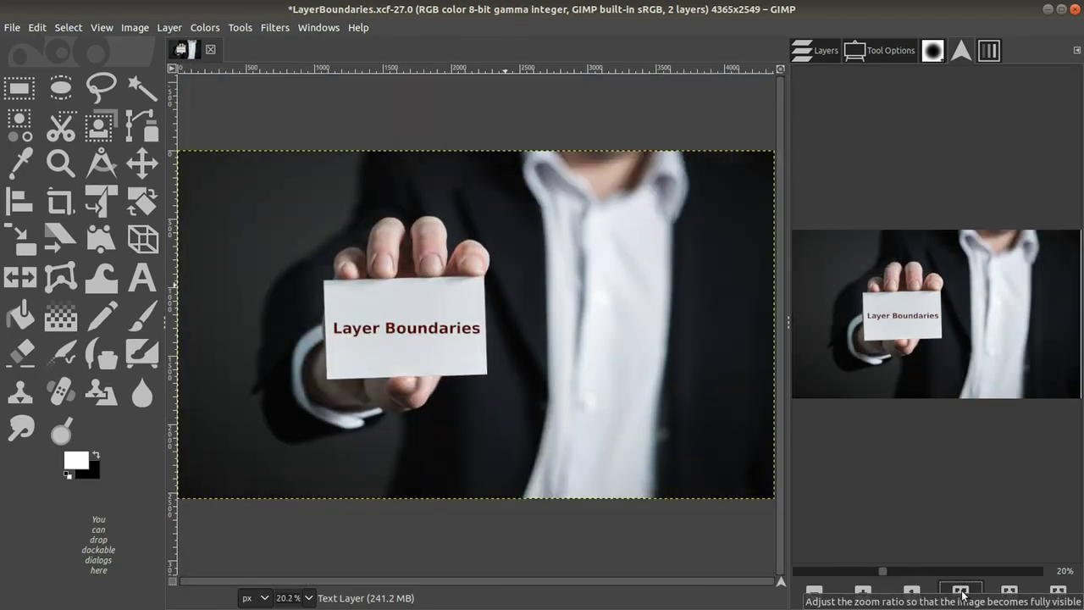
{"action": "left_click", "coordinate": [819, 53]}
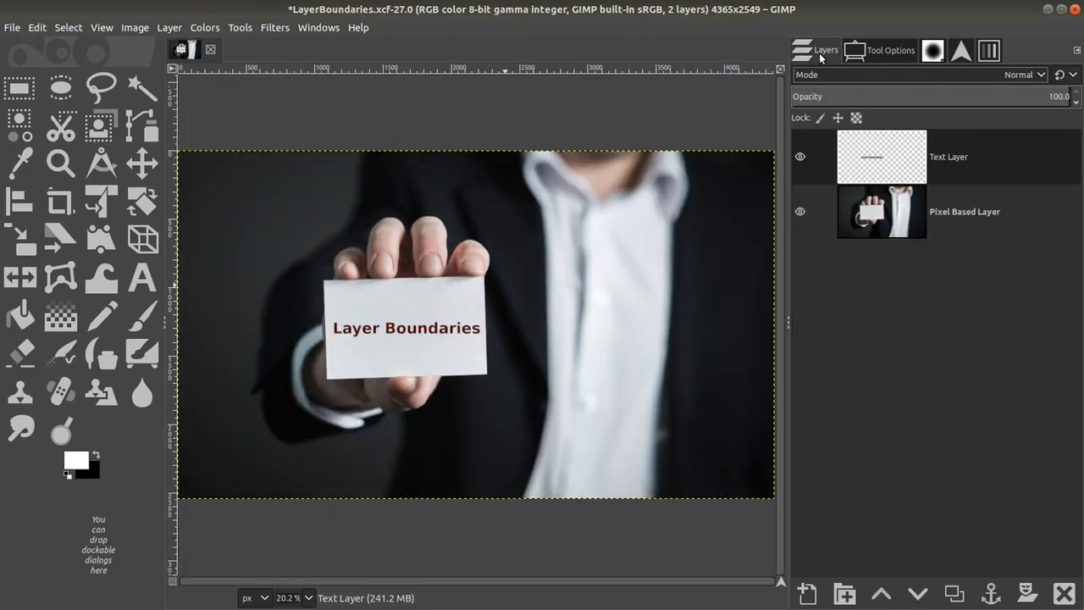
{"action": "left_click", "coordinate": [977, 224]}
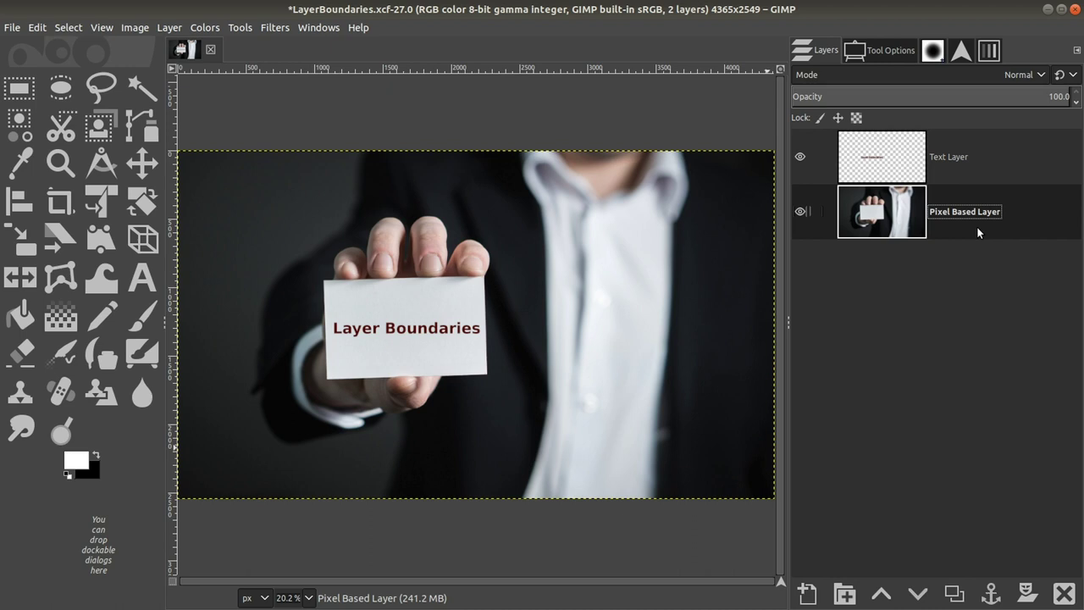
{"action": "left_click", "coordinate": [982, 159]}
{"action": "left_click", "coordinate": [980, 207]}
{"action": "left_click", "coordinate": [987, 160]}
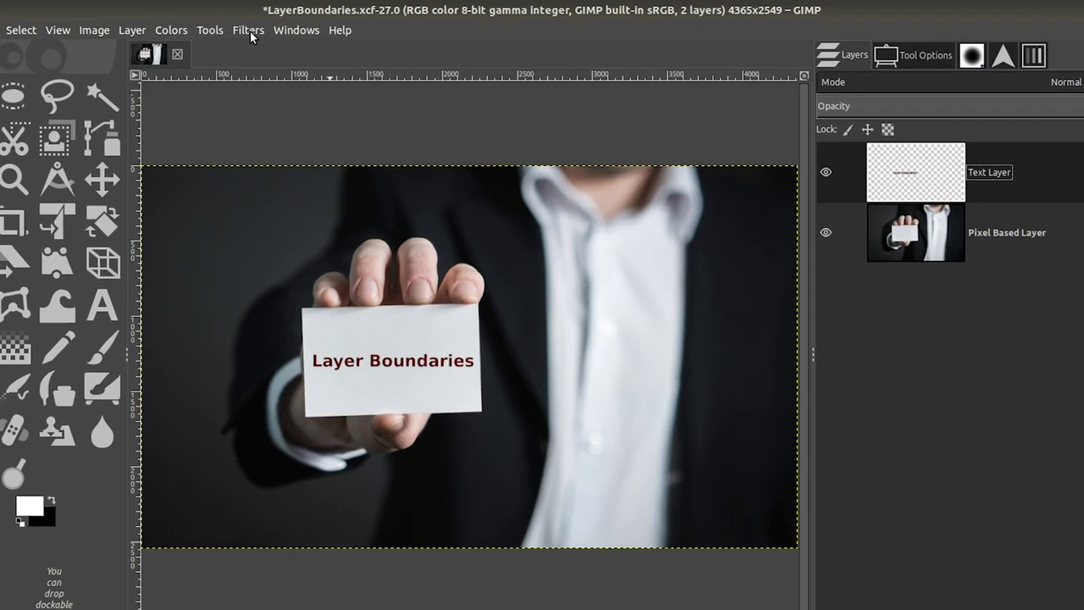
- Apply a Drop Shadow to the text with offset 21.821 and opacity 1.382
{"action": "left_click", "coordinate": [275, 28]}
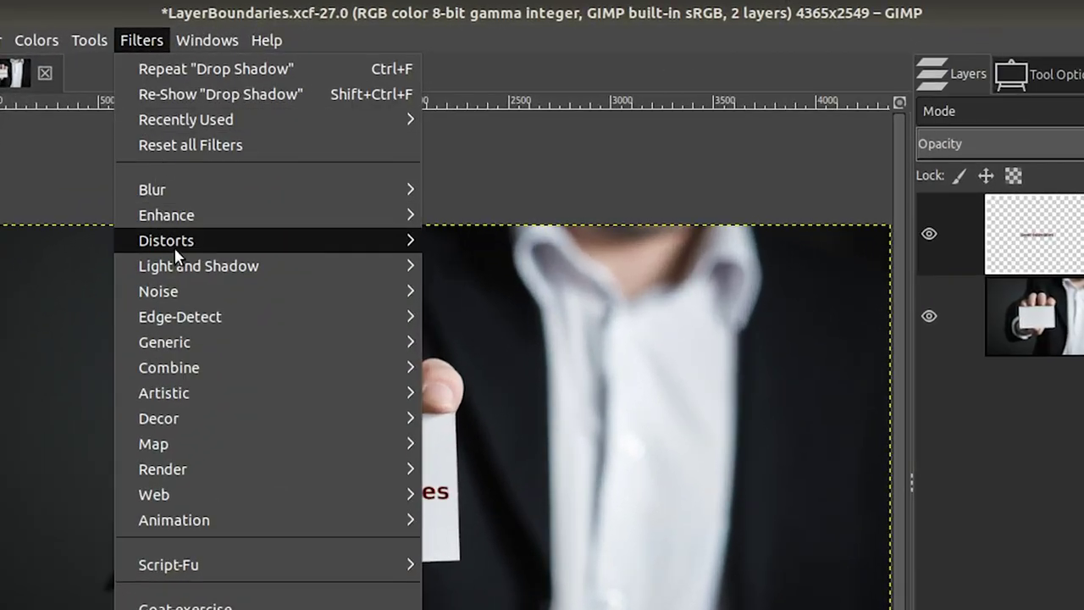
{"action": "left_click", "coordinate": [495, 414]}
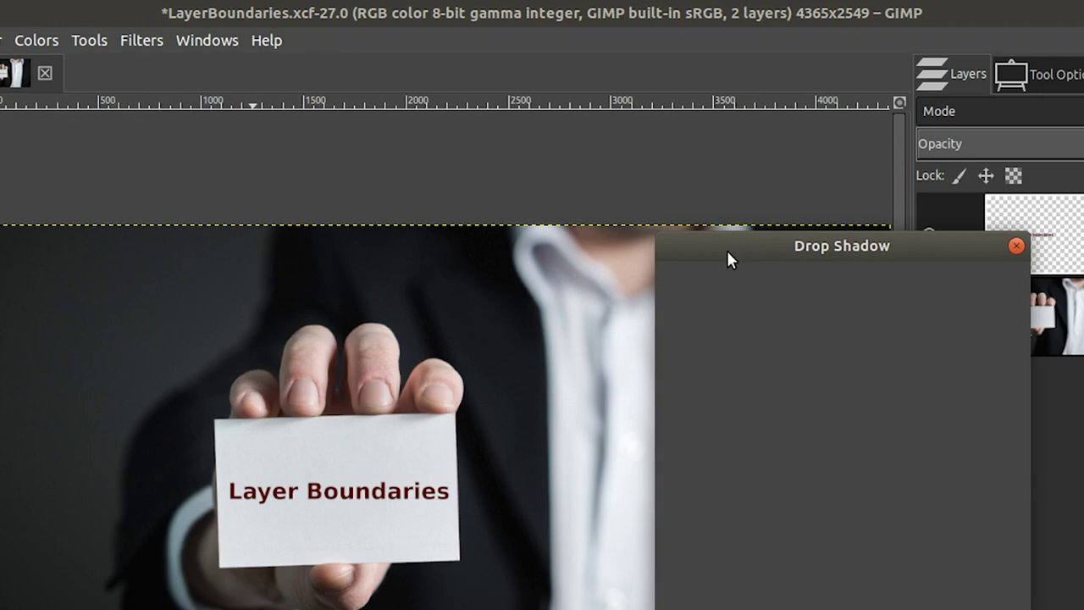
{"action": "left_click_drag", "start_coordinate": [727, 249], "coordinate": [569, 279]}
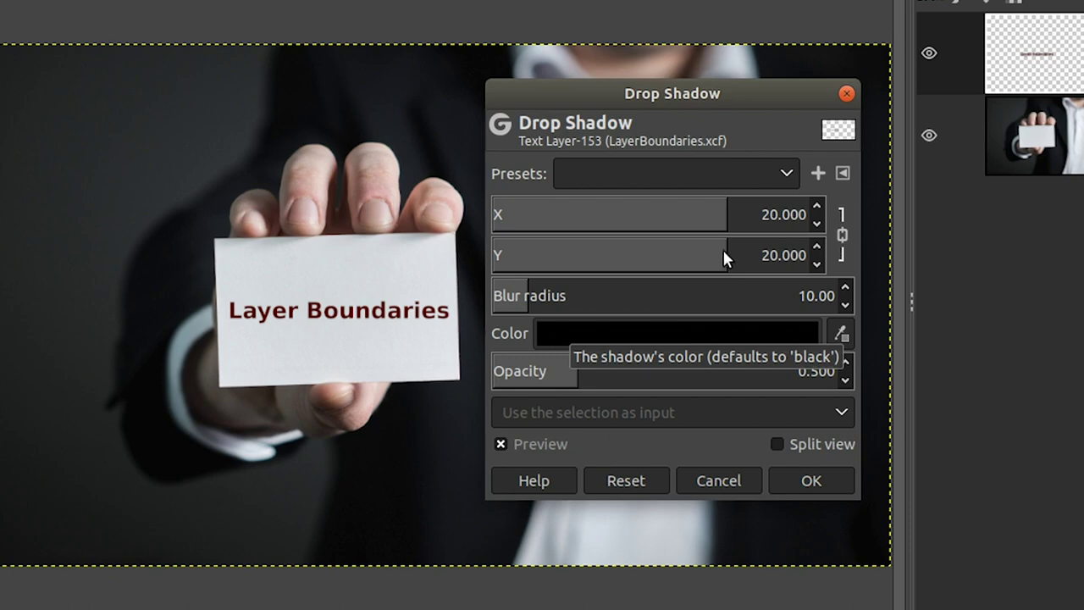
{"action": "left_click", "coordinate": [797, 254]}
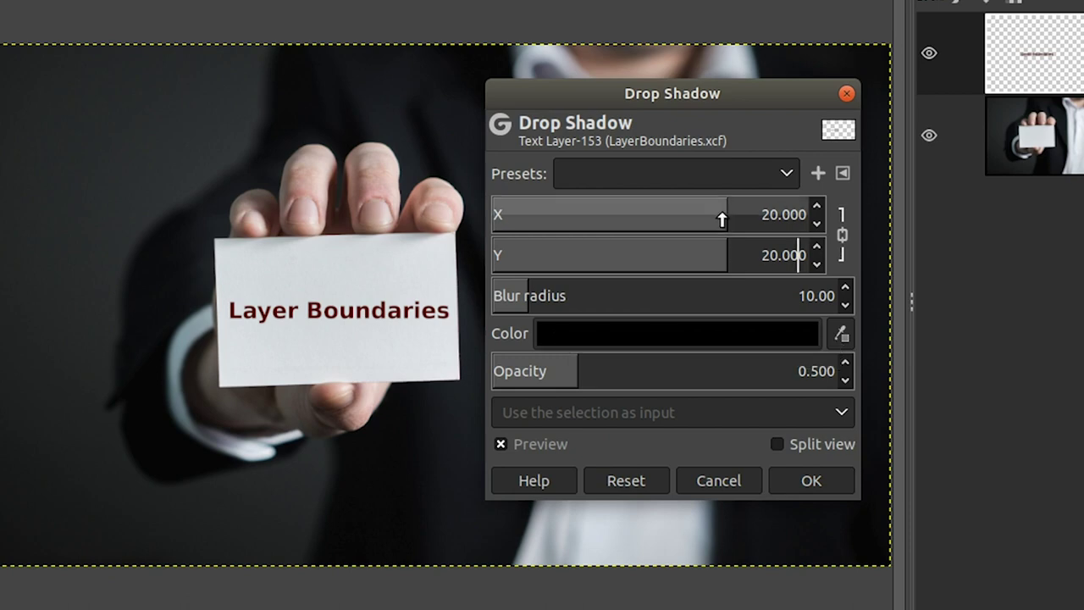
{"action": "left_click_drag", "start_coordinate": [794, 213], "coordinate": [799, 216]}
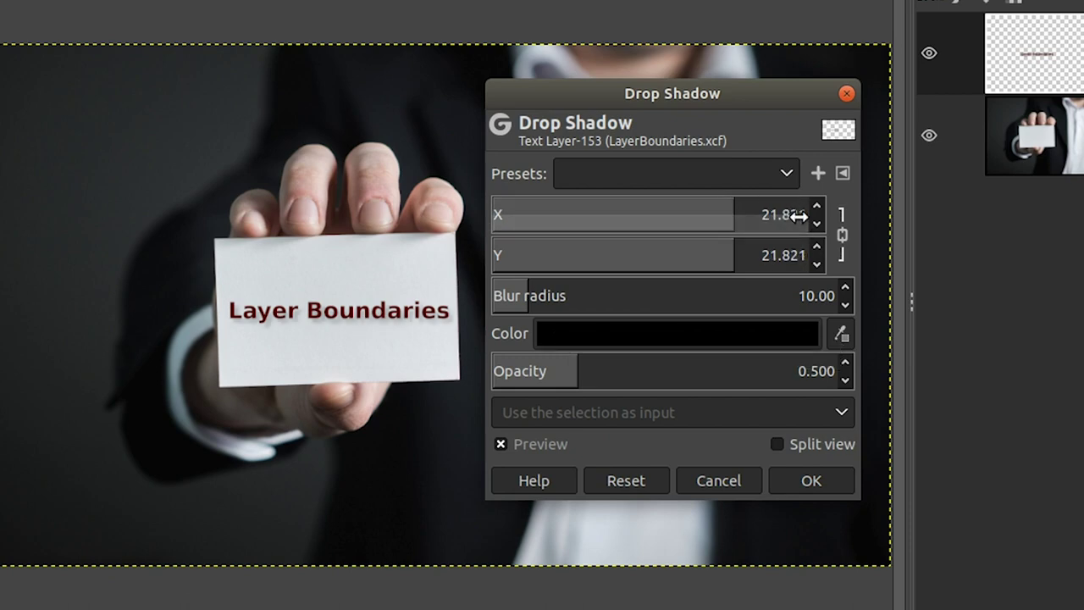
{"action": "left_click", "coordinate": [729, 374]}
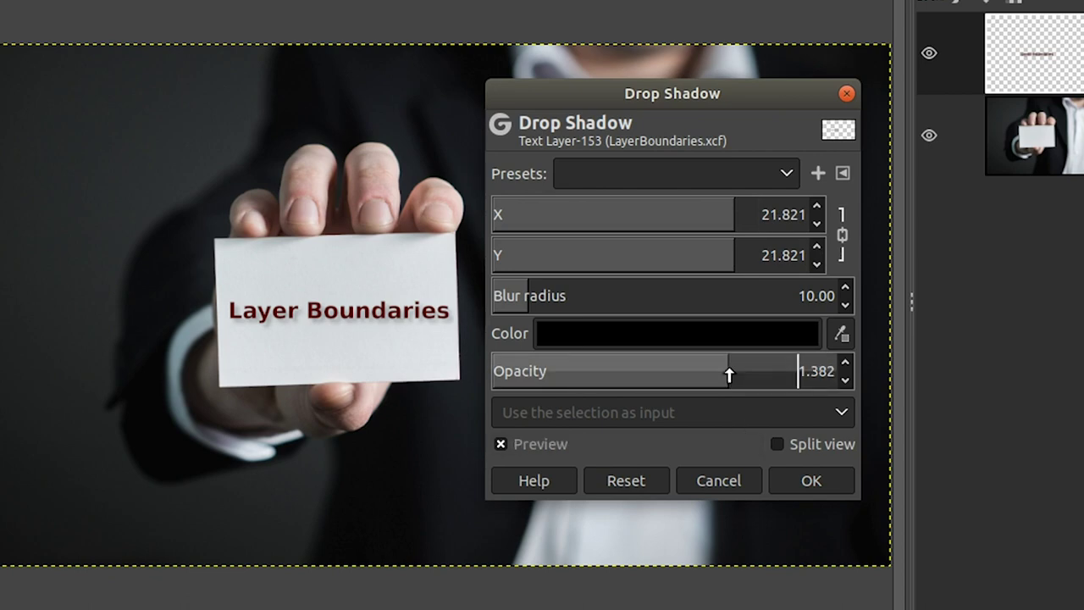
{"action": "left_click", "coordinate": [789, 474]}
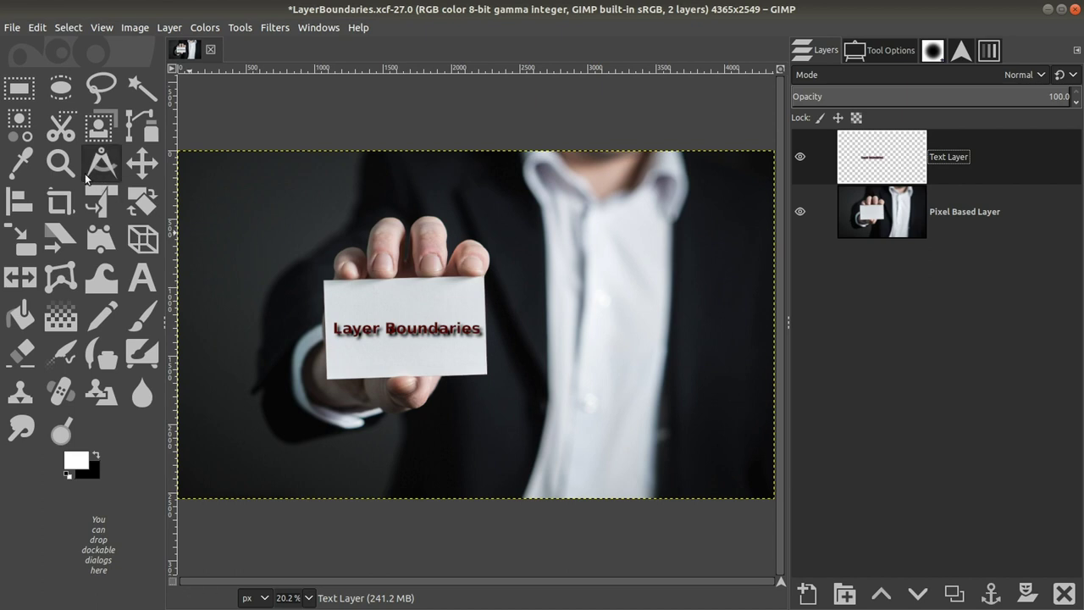
{"action": "left_click", "coordinate": [61, 163]}
- Zoom in on the business card so the shadowed text fills the canvas
{"action": "mouse_move", "coordinate": [299, 278]}
{"action": "left_mouse_down"}
{"action": "mouse_move", "coordinate": [482, 381]}
{"action": "mouse_move", "coordinate": [506, 382]}
{"action": "left_mouse_up"}
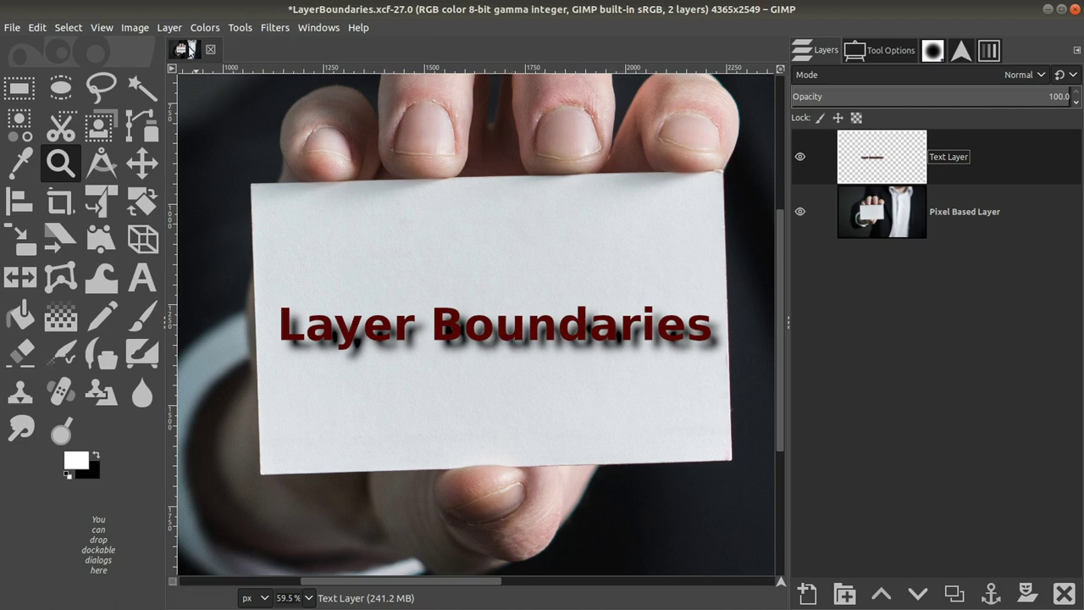
{"action": "left_click", "coordinate": [170, 27]}
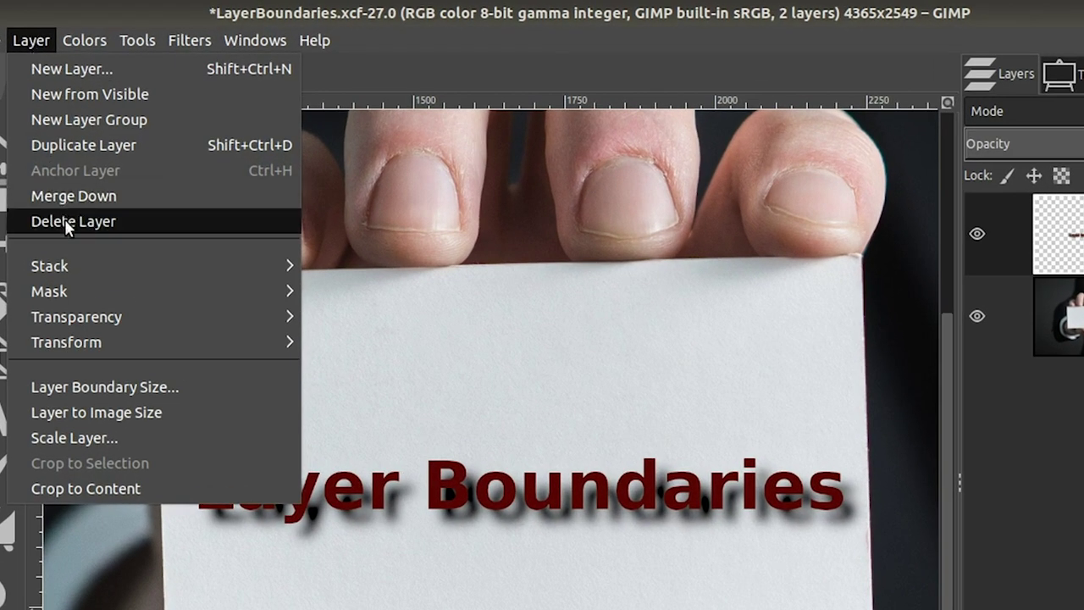
- Crop the text layer's boundary to its shadowed content
{"action": "left_click", "coordinate": [104, 489]}
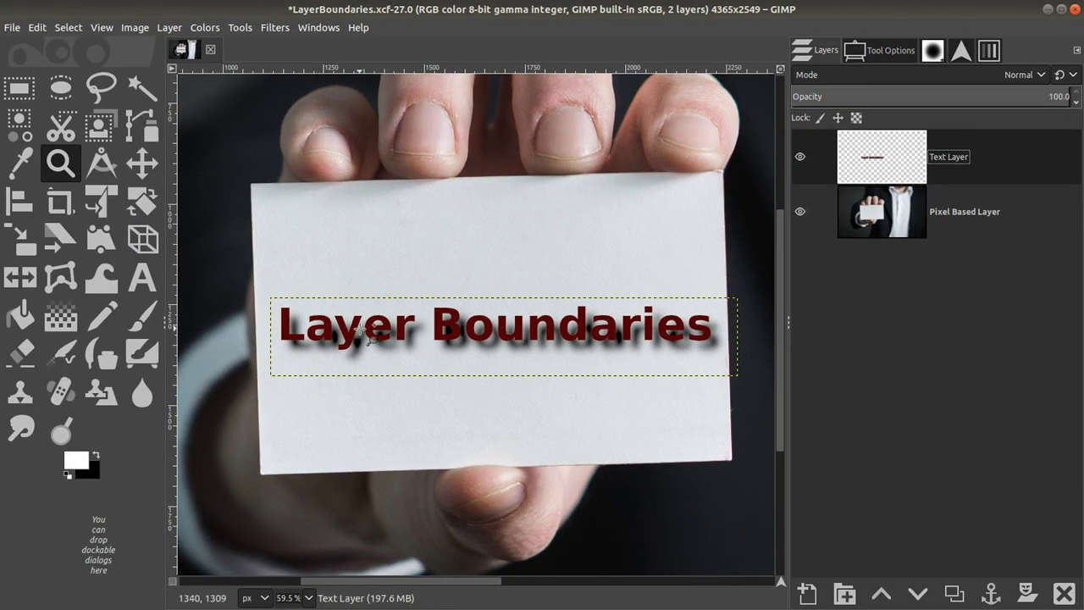
{"action": "key", "text": "t"}
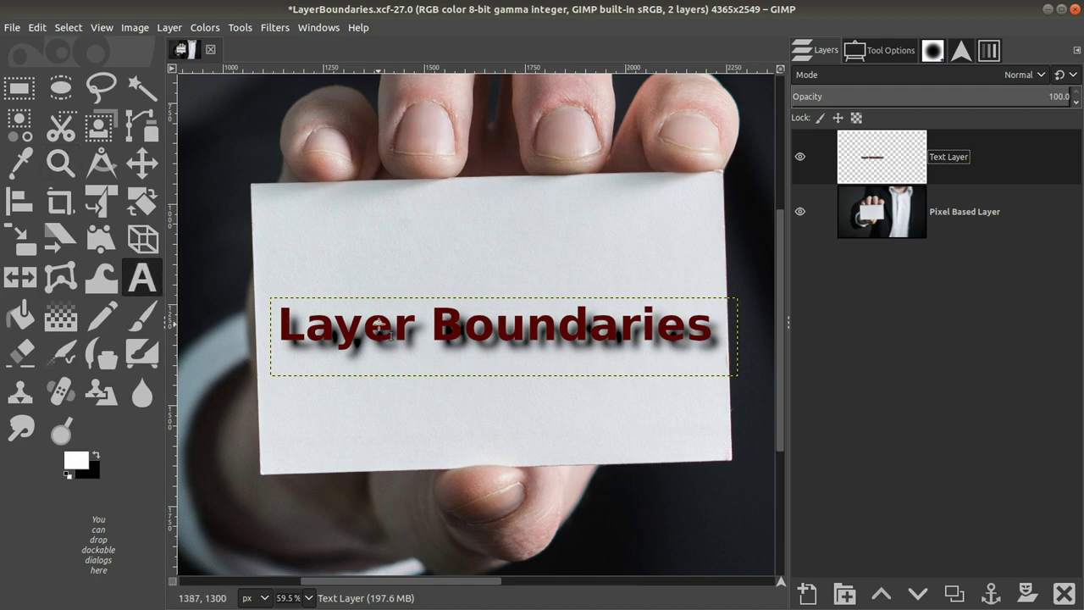
- Edit the text, discarding the shadow and overwriting 'Boundaries' so it reads 'Layer k'
{"action": "left_click", "coordinate": [383, 329]}
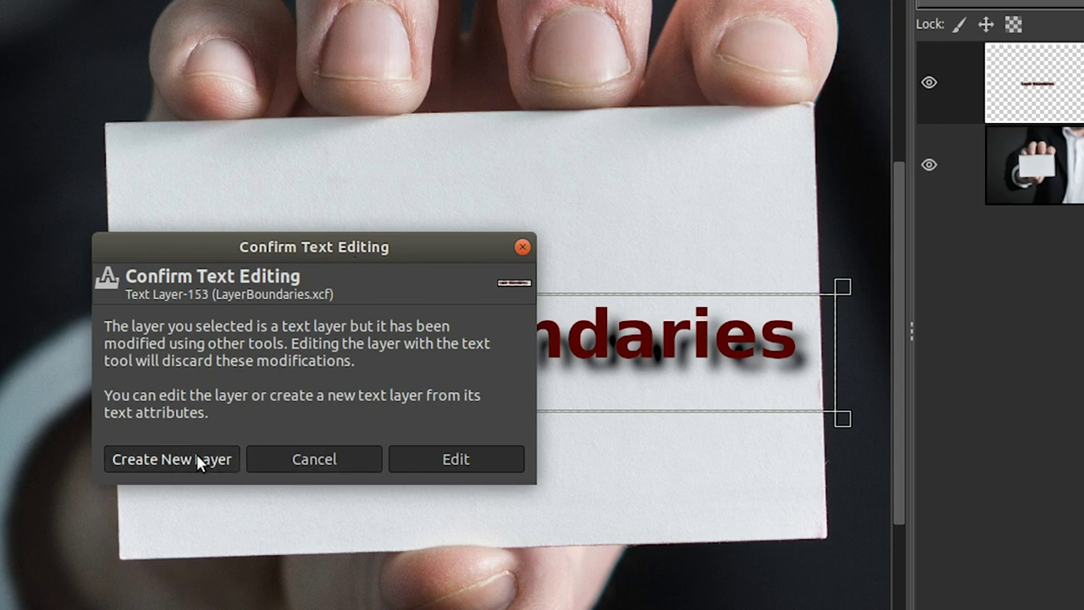
{"action": "left_click", "coordinate": [454, 458]}
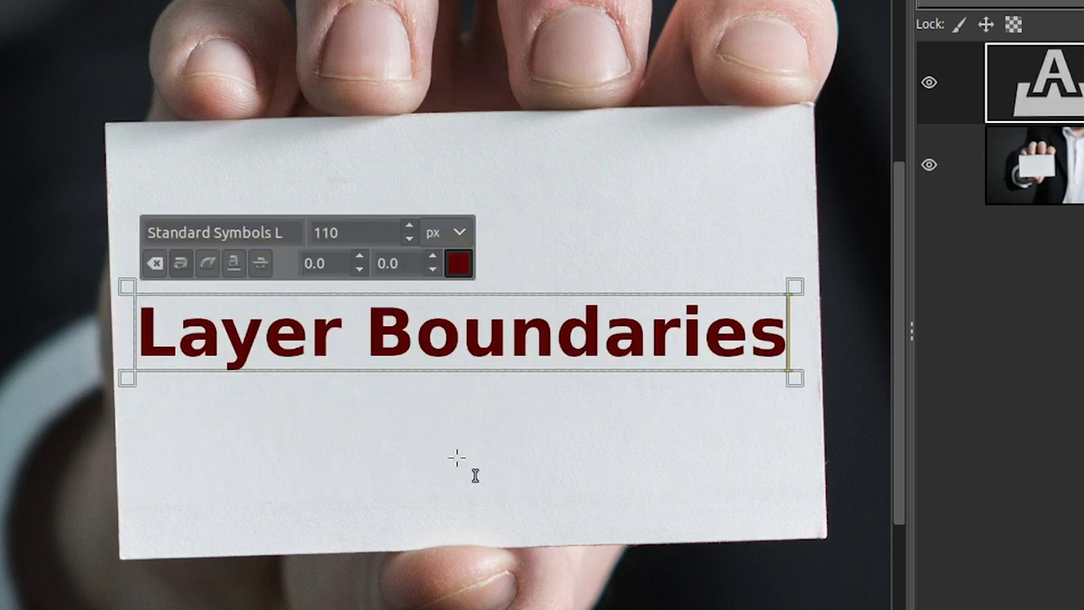
{"action": "double_click", "coordinate": [587, 323]}
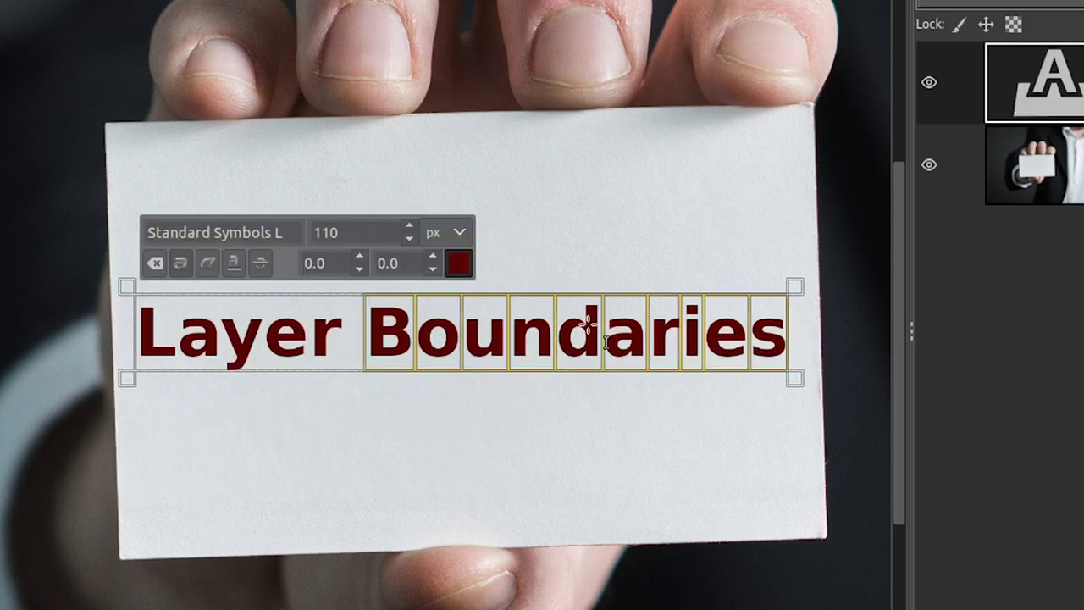
{"action": "type", "text": "k"}
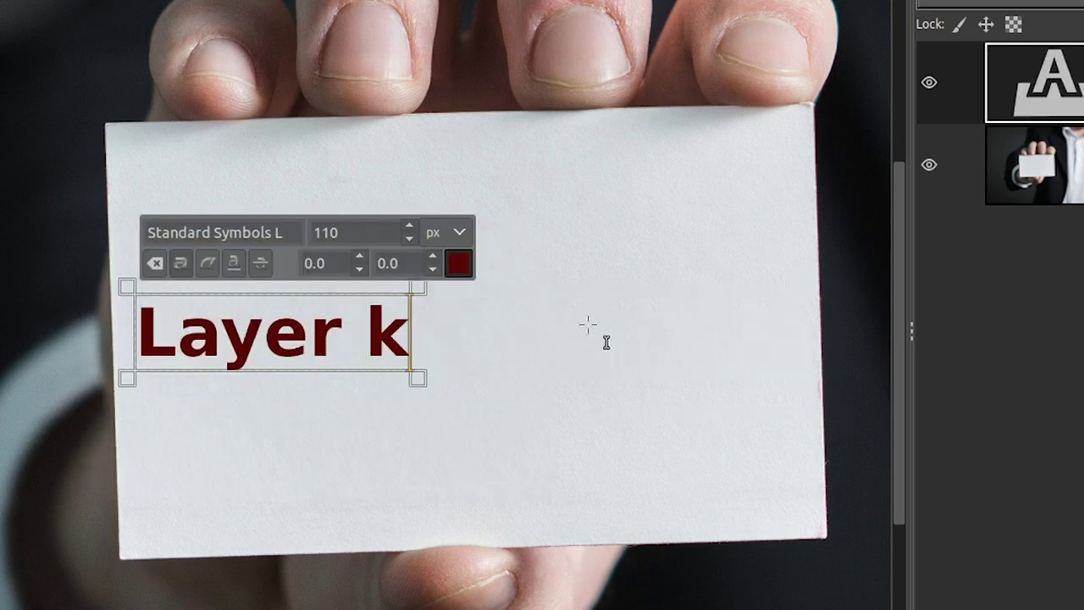
{"action": "type", "text": "m"}
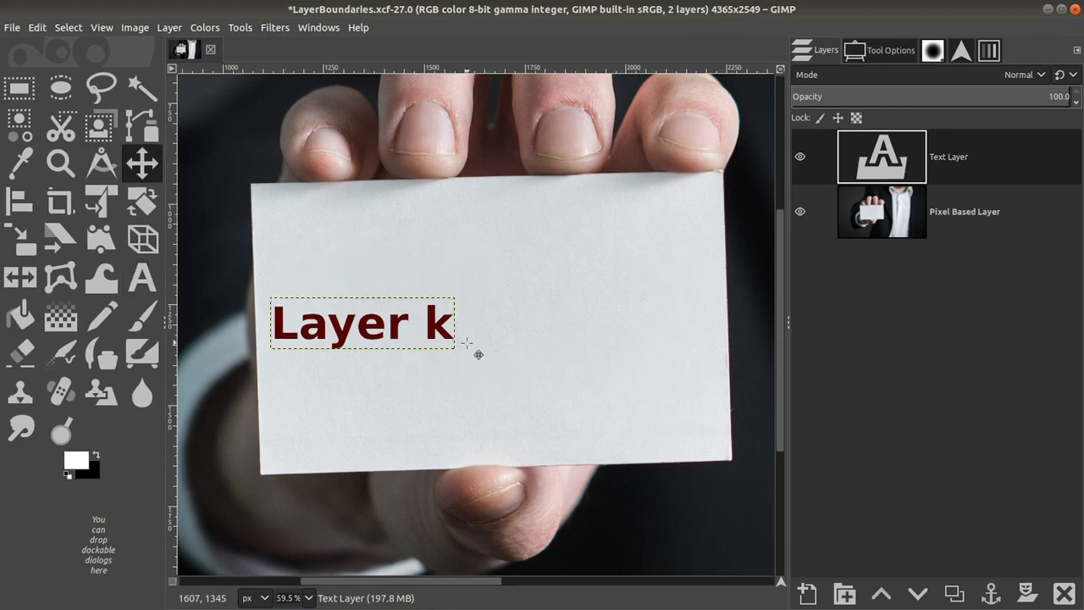